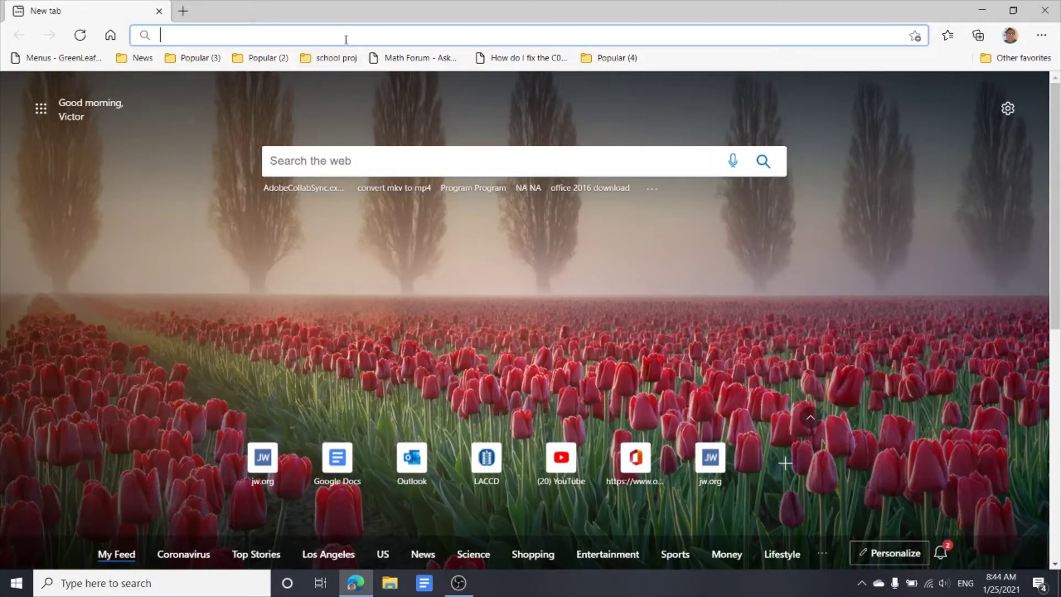
Go to jw.org and open the Install Watchtower Library page via the footer's Watchtower Library link
{"action": "type", "text": "jw.org/en/"}
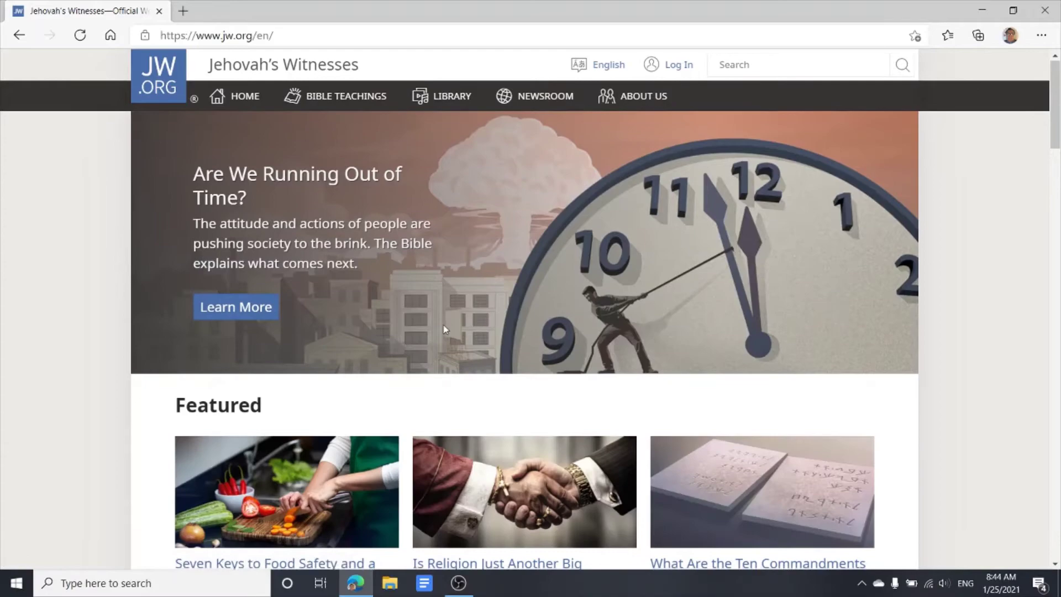
{"action": "scroll", "coordinate": [402, 279], "scroll_direction": "down", "scroll_amount": 20}
{"action": "scroll", "coordinate": [445, 330], "scroll_direction": "down", "scroll_amount": 15}
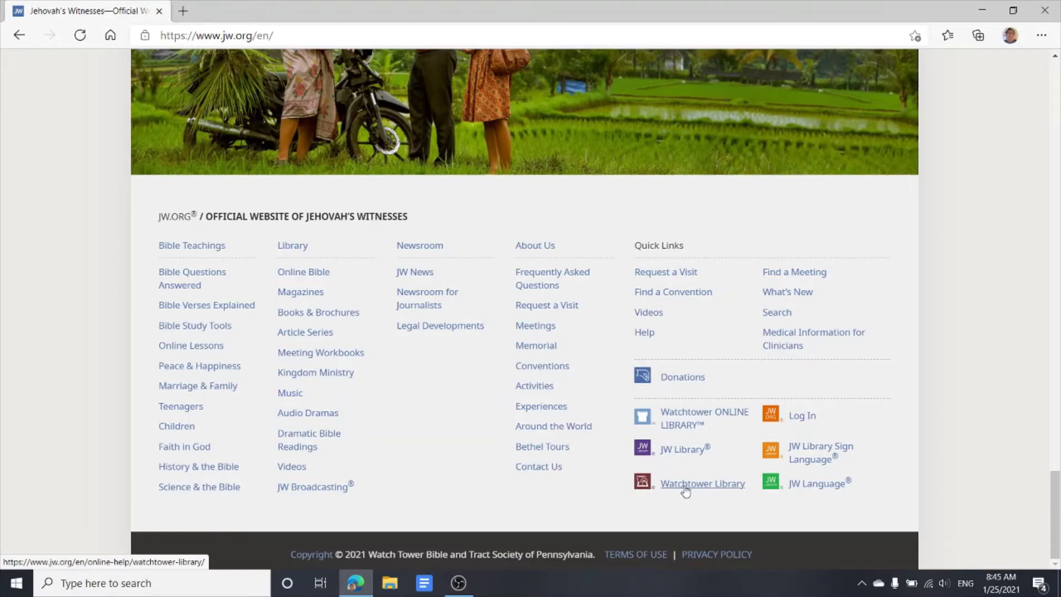
{"action": "left_click", "coordinate": [685, 489]}
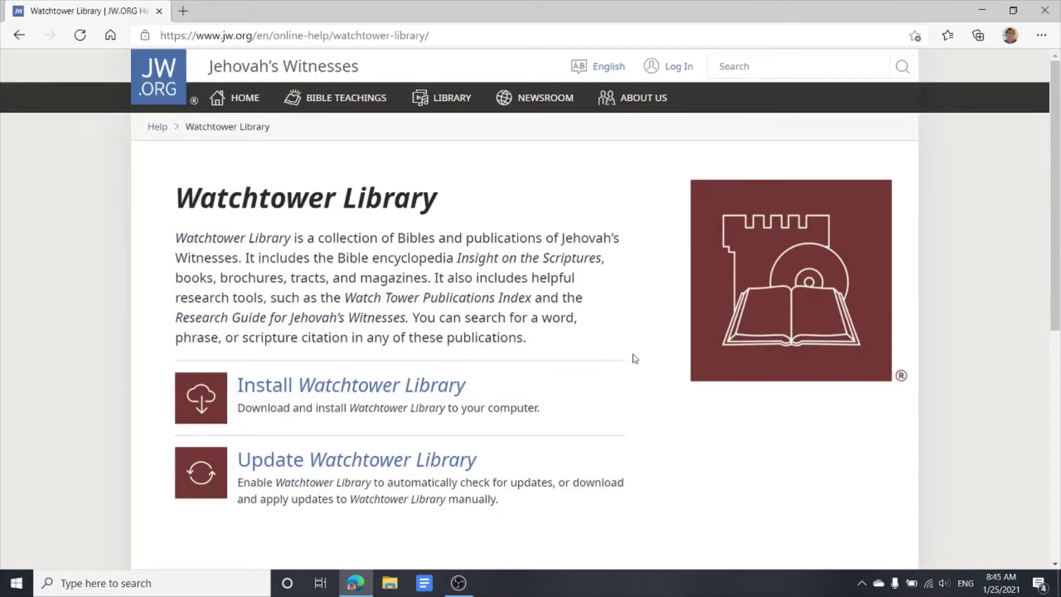
{"action": "left_click", "coordinate": [370, 382]}
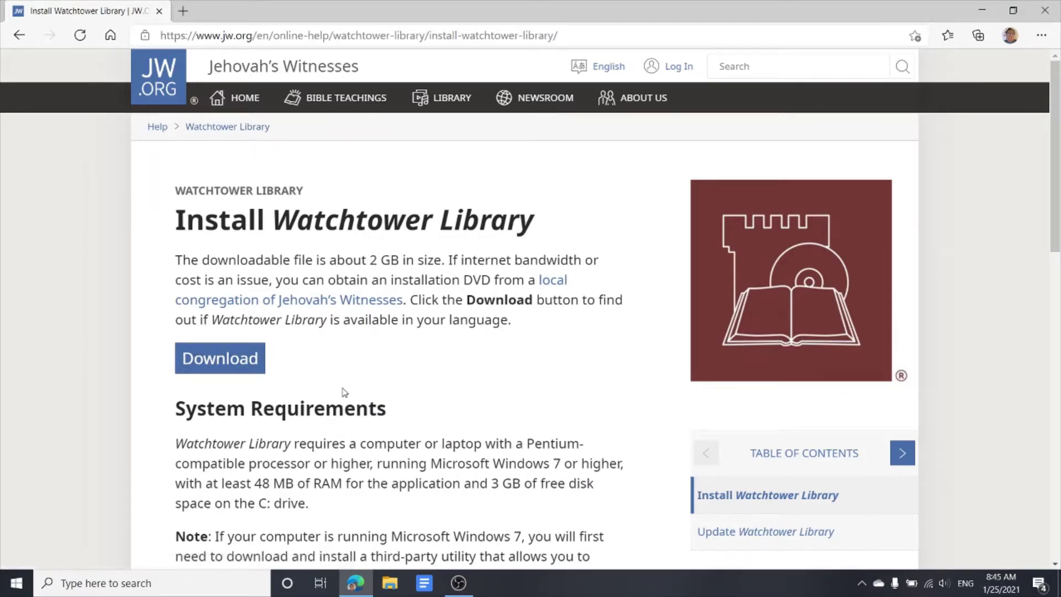
{"action": "scroll", "coordinate": [344, 392], "scroll_direction": "down", "scroll_amount": 1}
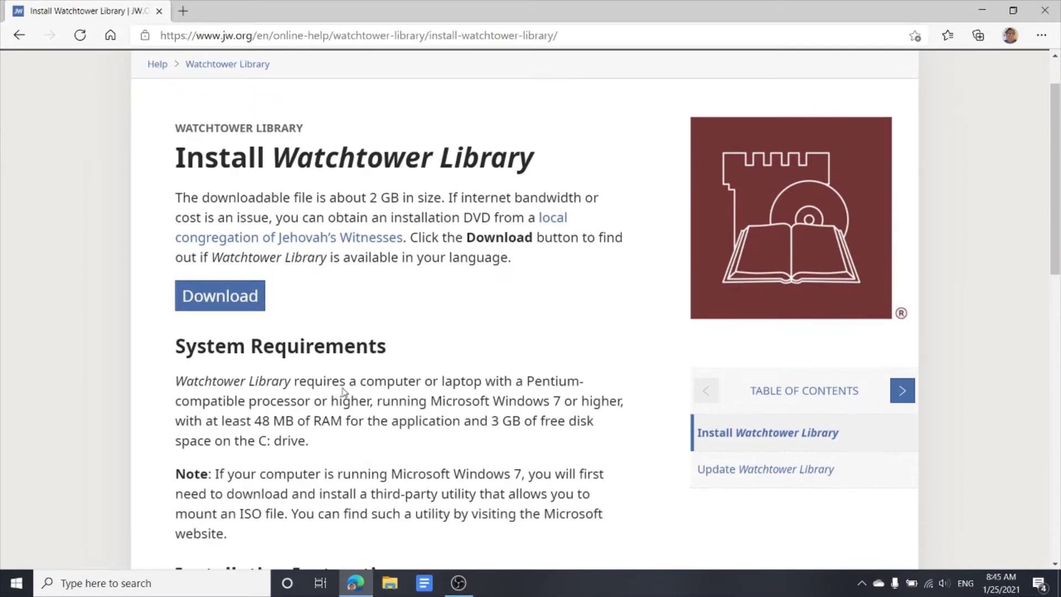
In File Explorer's Downloads folder, select ly_E (1).iso and bring up its context menu
{"action": "left_click", "coordinate": [389, 586]}
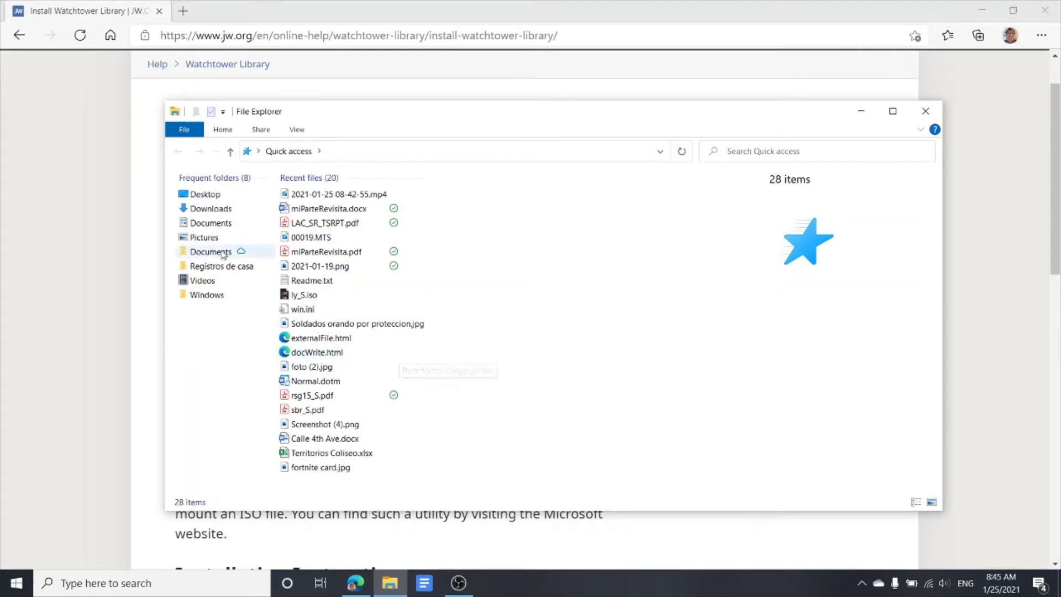
{"action": "double_click", "coordinate": [217, 210]}
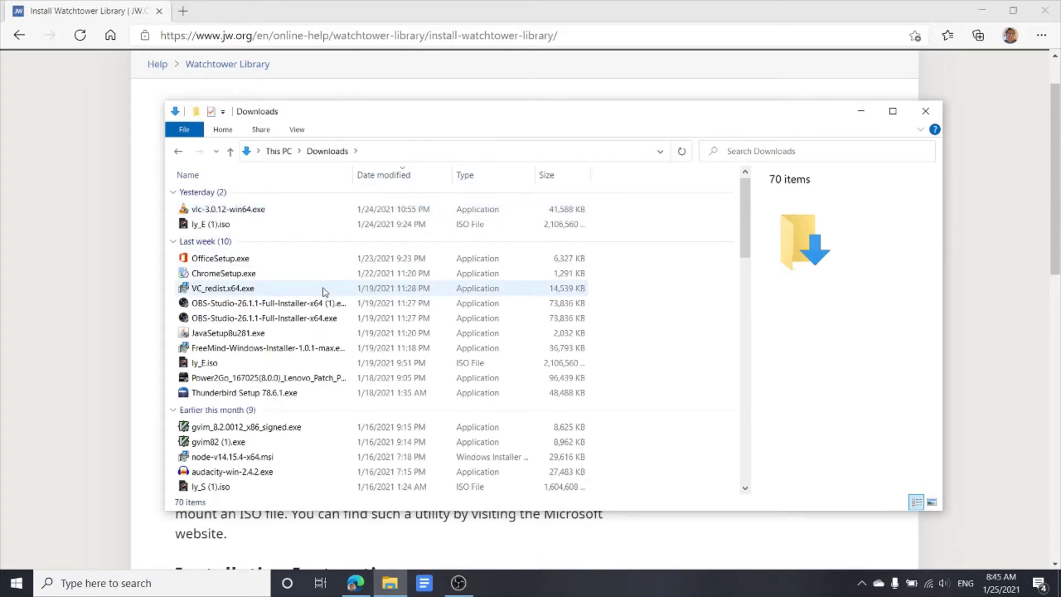
{"action": "scroll", "coordinate": [325, 292], "scroll_direction": "down", "scroll_amount": 1}
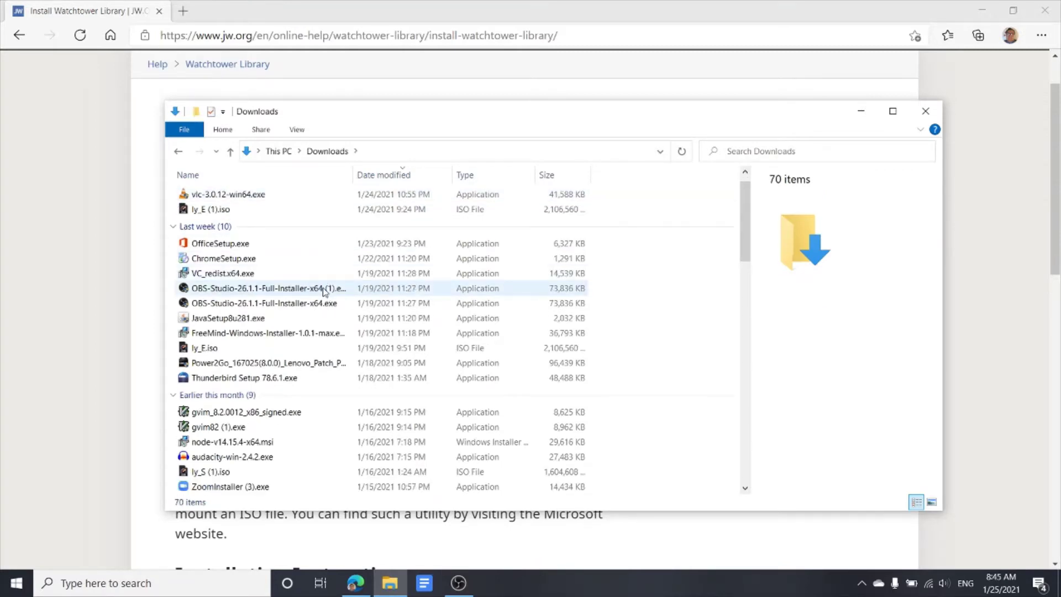
{"action": "left_click", "coordinate": [214, 212]}
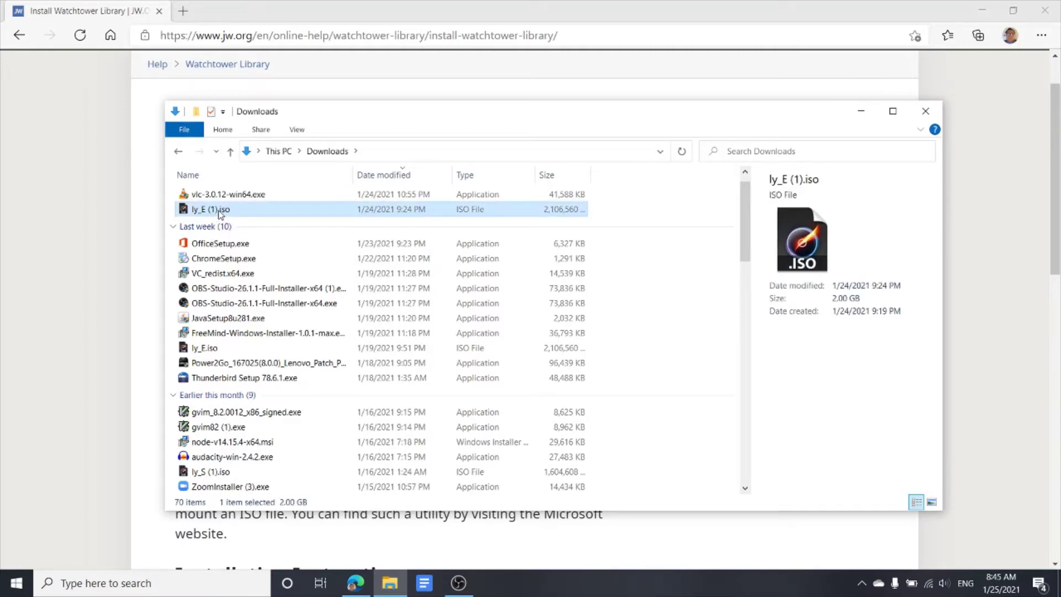
{"action": "right_click", "coordinate": [220, 214]}
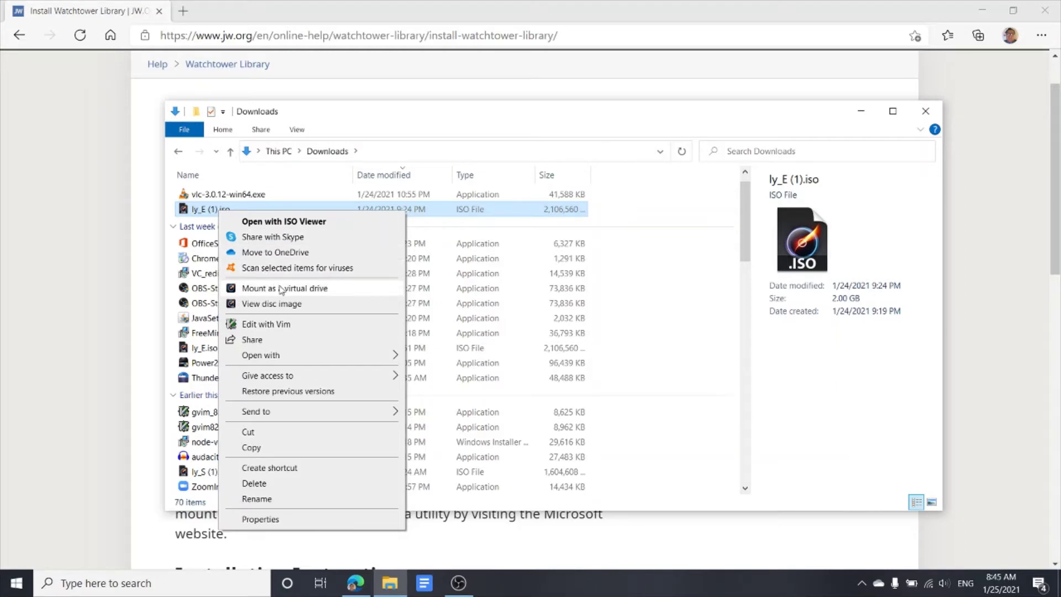
Mount ly_E (1).iso as virtual drive F: and dismiss the success message
{"action": "left_click", "coordinate": [281, 287]}
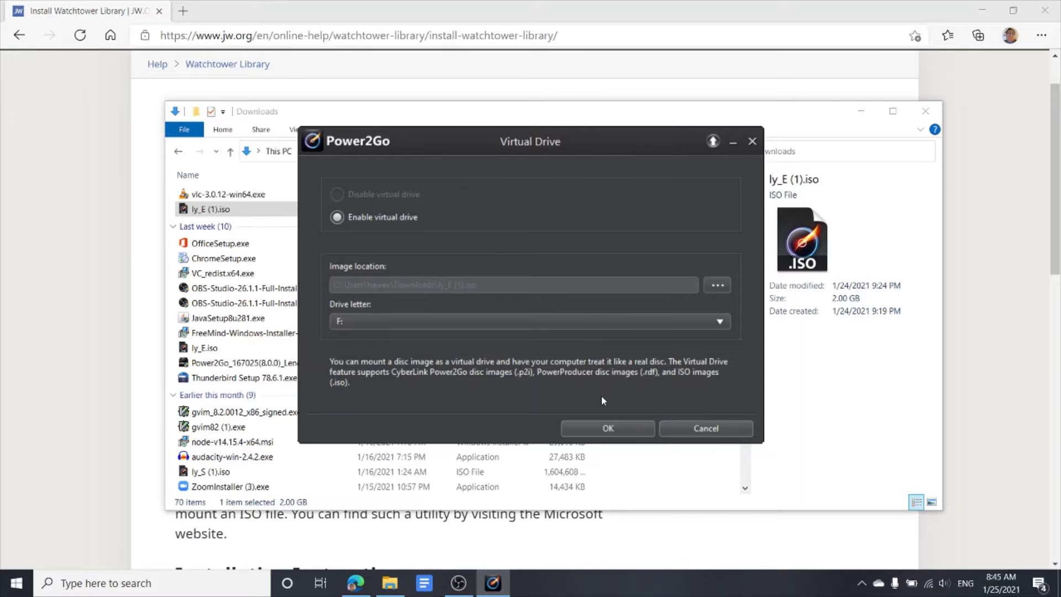
{"action": "left_click", "coordinate": [611, 429]}
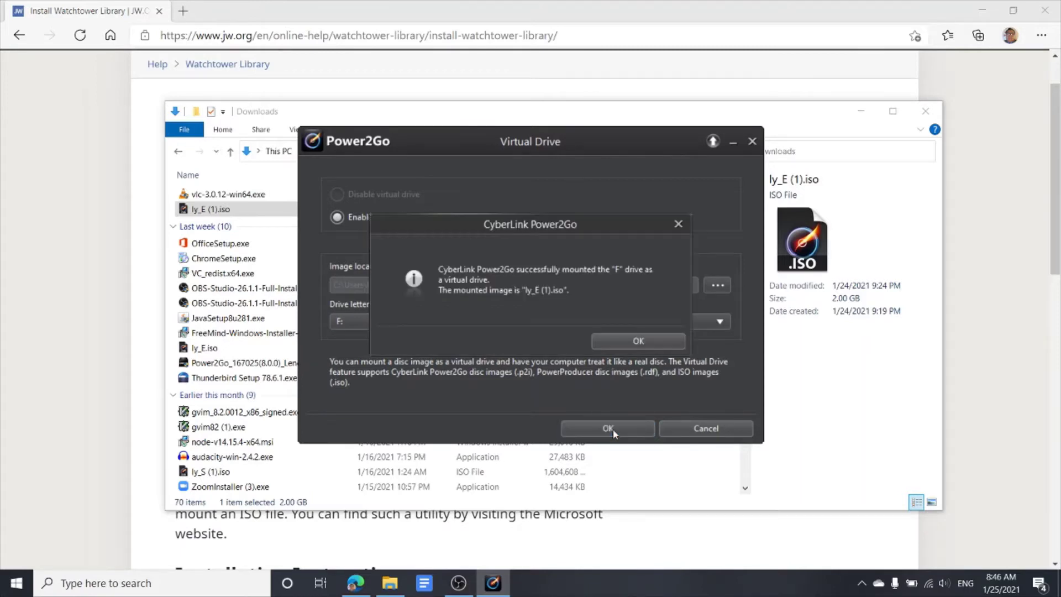
{"action": "left_click", "coordinate": [646, 341]}
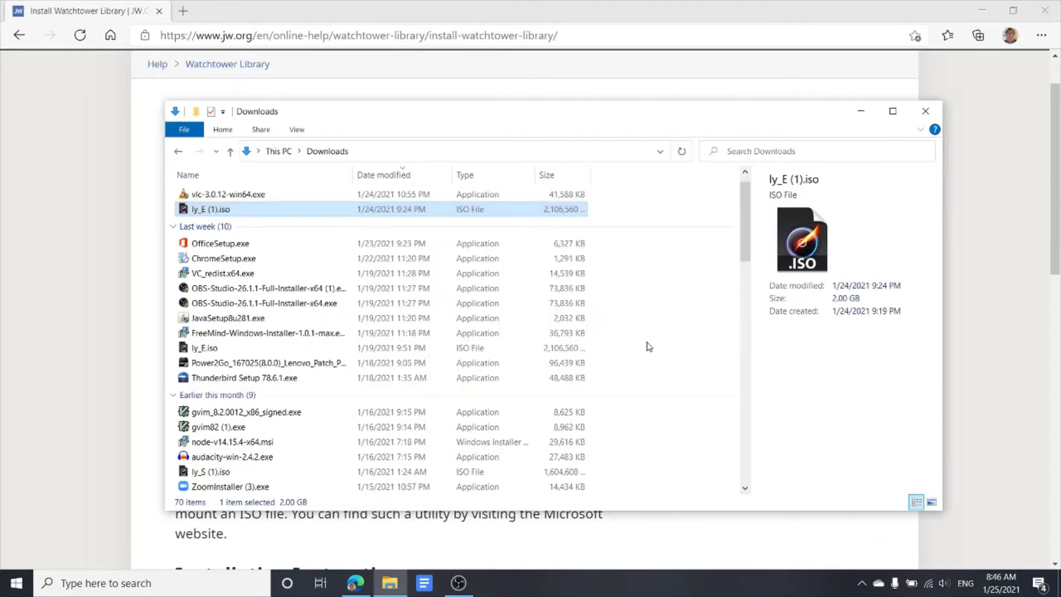
Close Downloads, then open CD Drive (F:) WTLIB17E from This PC to launch Watchtower Library
{"action": "left_click", "coordinate": [926, 111]}
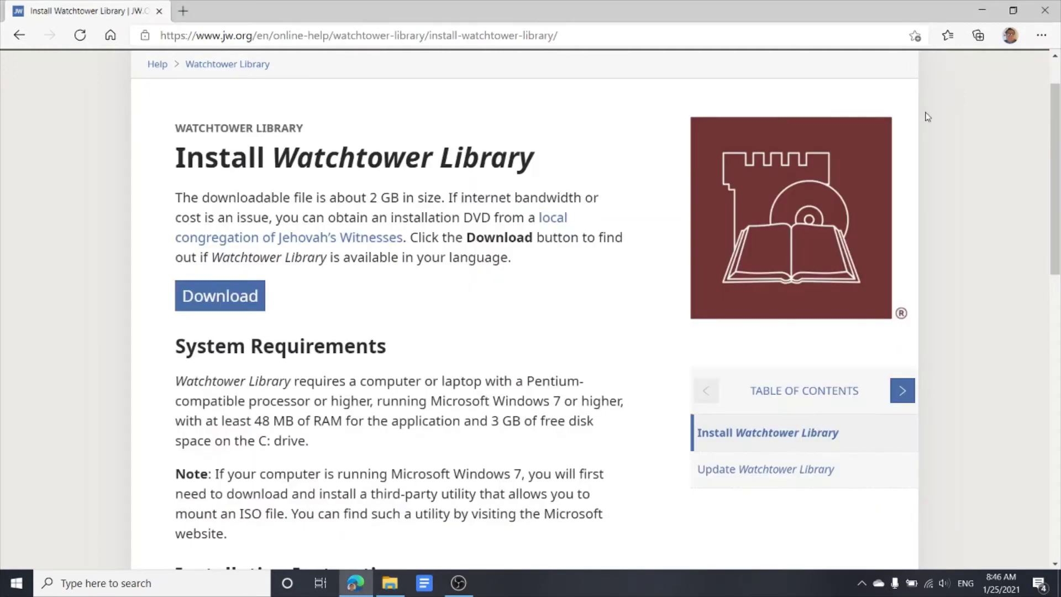
{"action": "left_click", "coordinate": [390, 584]}
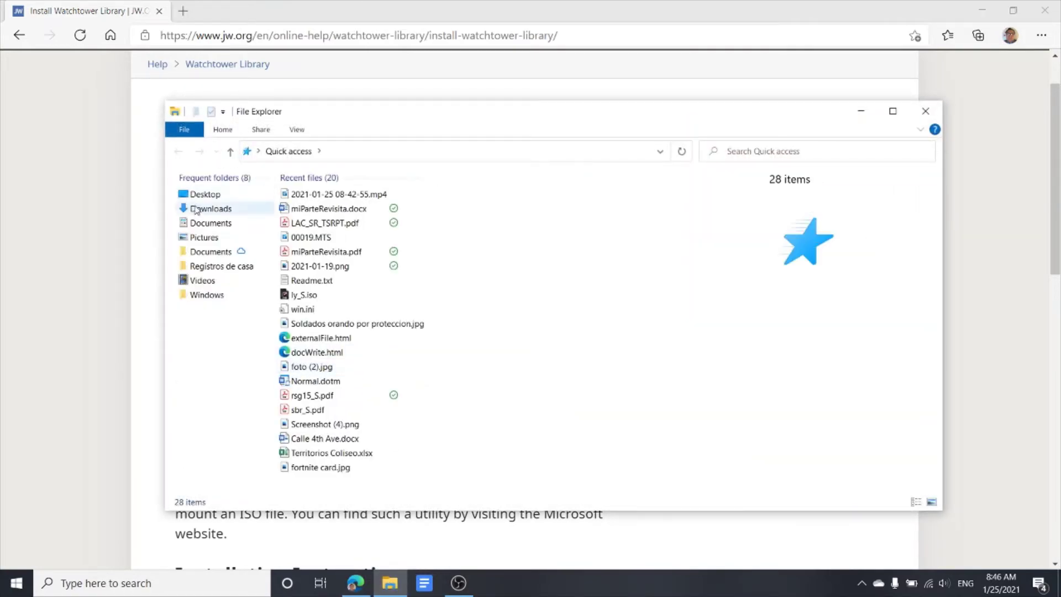
{"action": "left_click", "coordinate": [230, 153]}
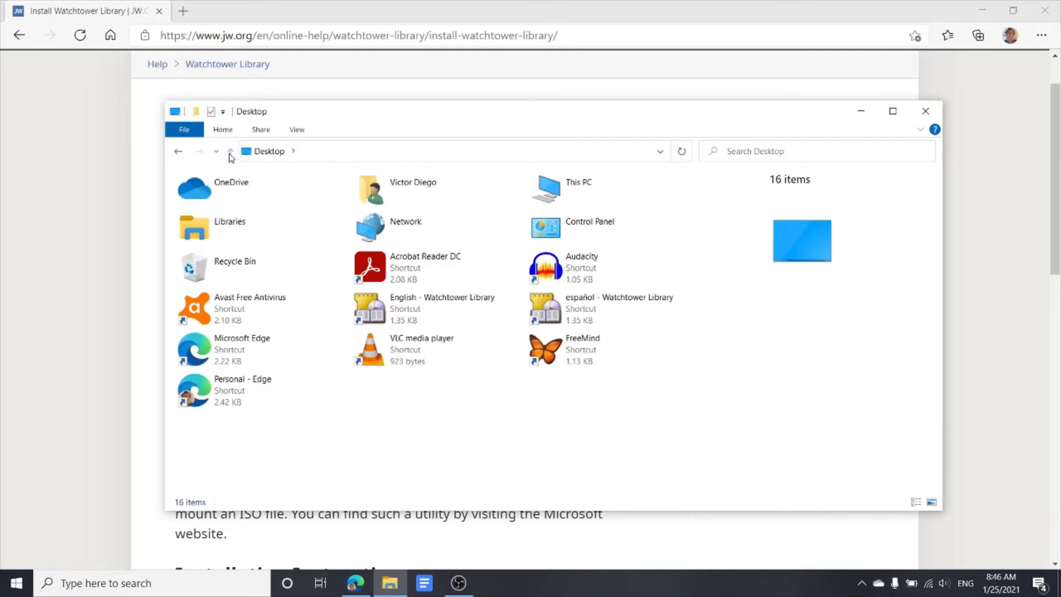
{"action": "double_click", "coordinate": [596, 203]}
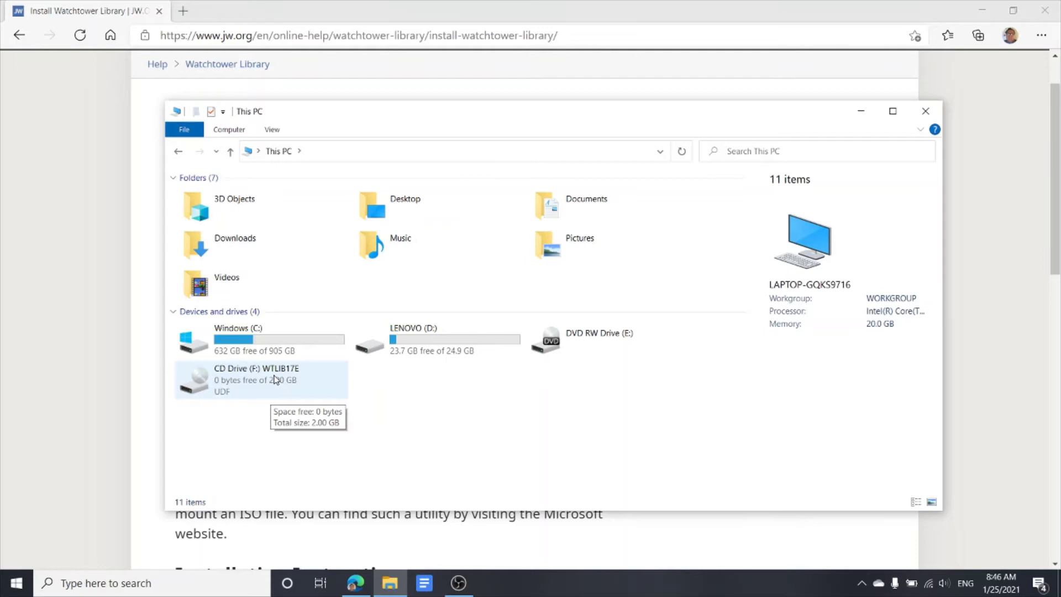
{"action": "double_click", "coordinate": [275, 379]}
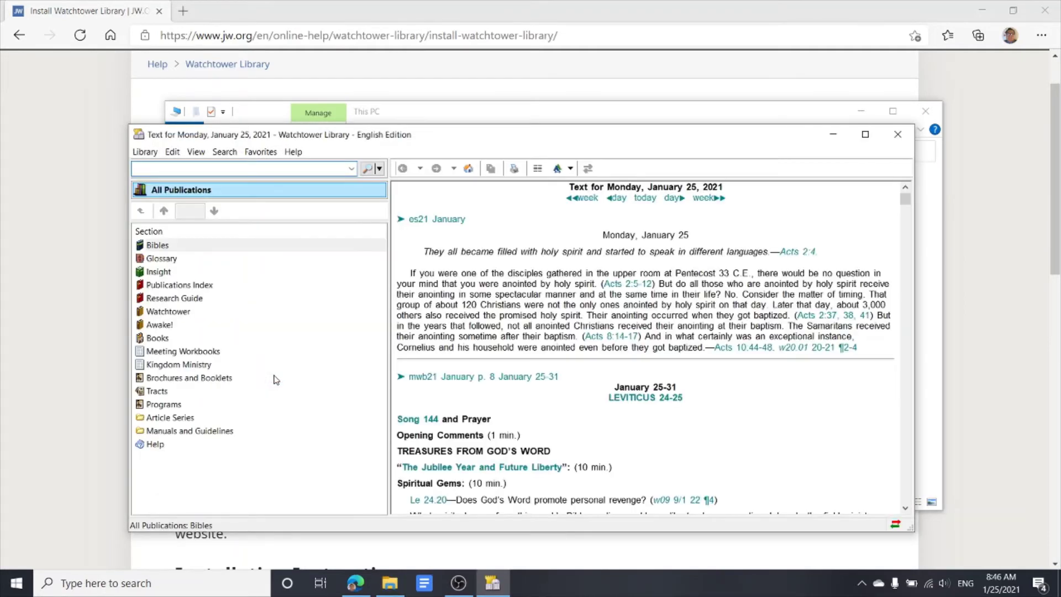
Close Watchtower Library and open CD Drive (F:) to view its files, including WTLSetup.exe
{"action": "left_click", "coordinate": [899, 135]}
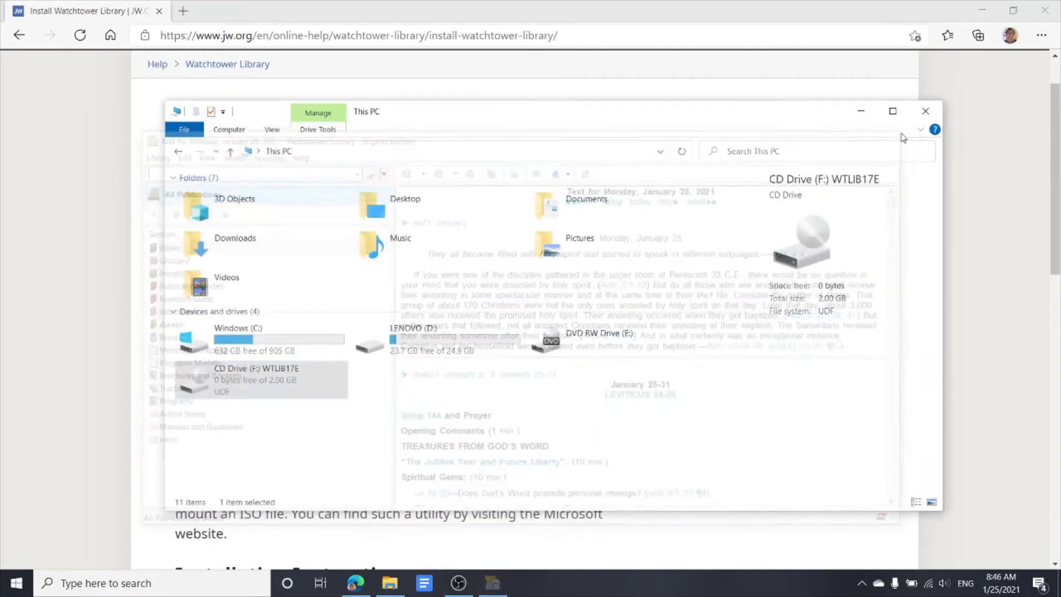
{"action": "right_click", "coordinate": [212, 380]}
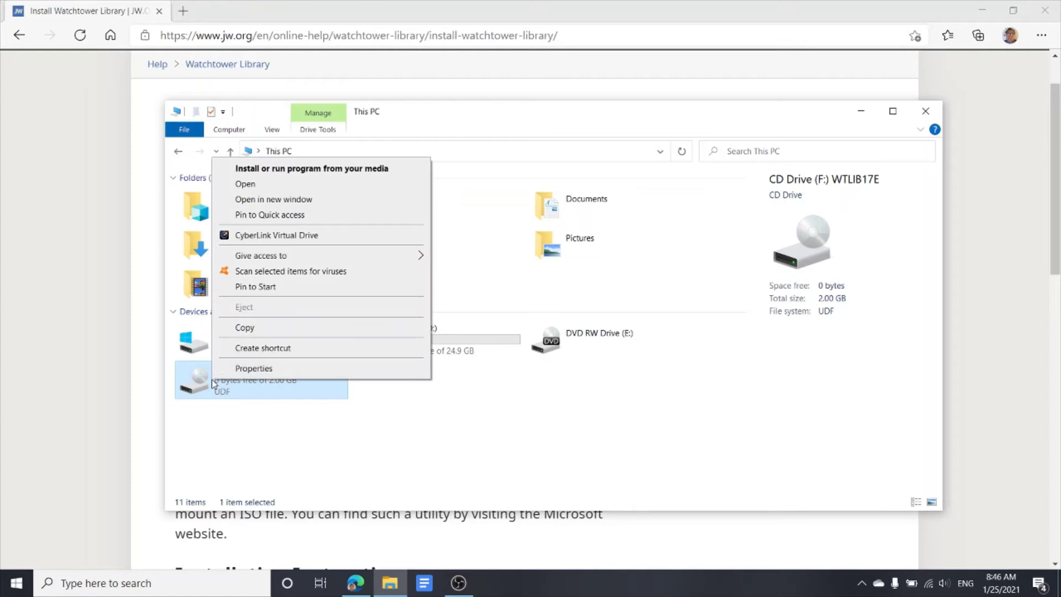
{"action": "left_click", "coordinate": [246, 184]}
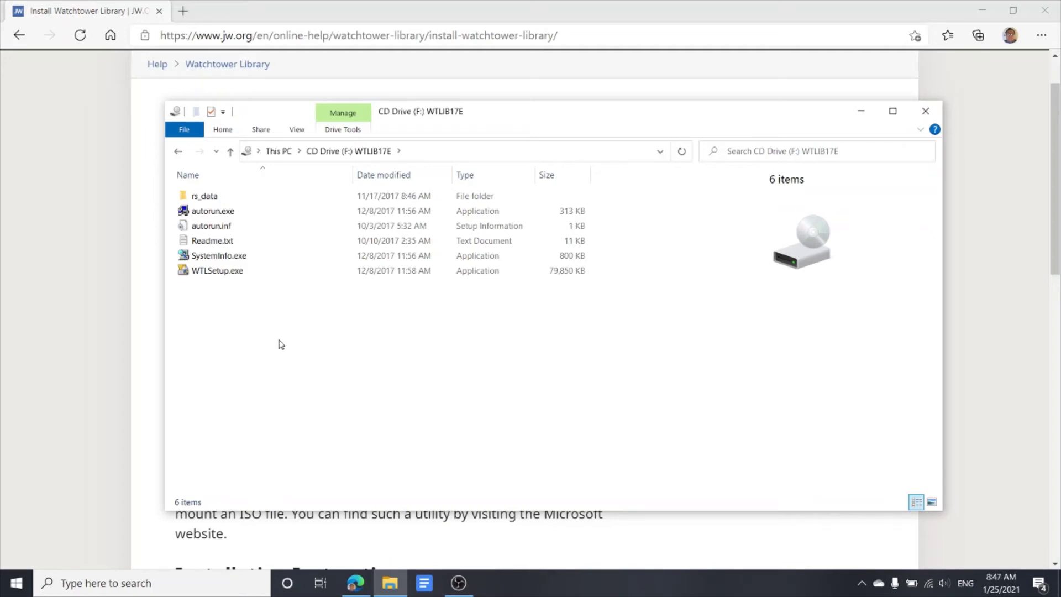
{"action": "left_click", "coordinate": [925, 114]}
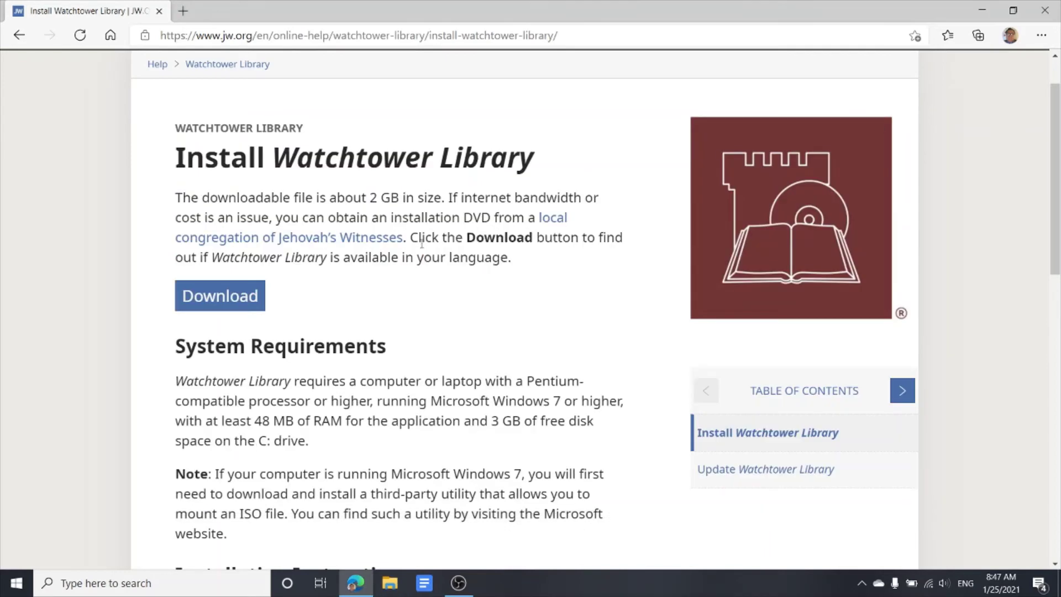
{"action": "left_click", "coordinate": [389, 584]}
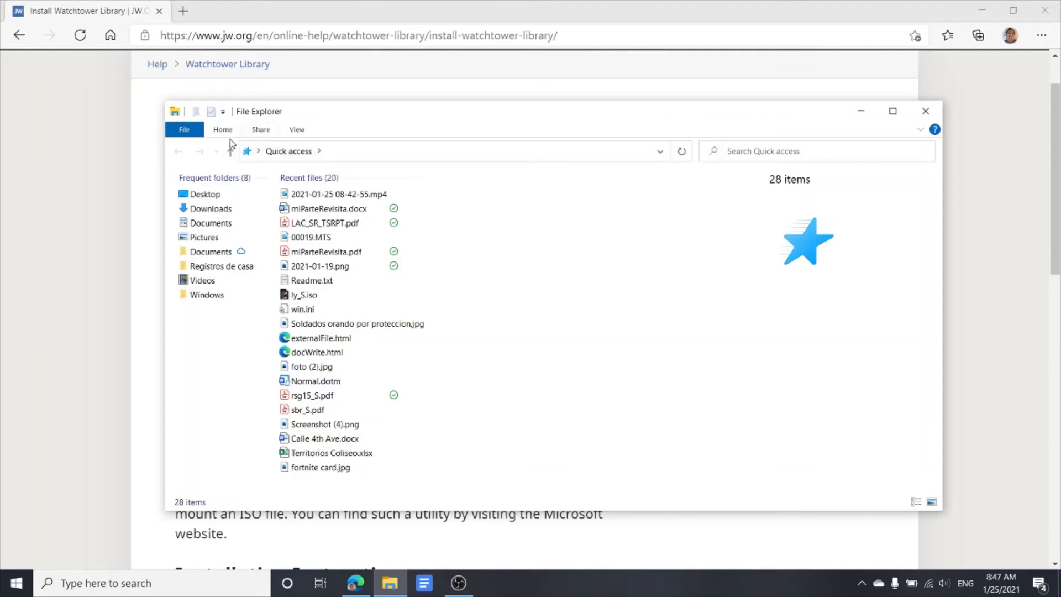
{"action": "left_click", "coordinate": [230, 151]}
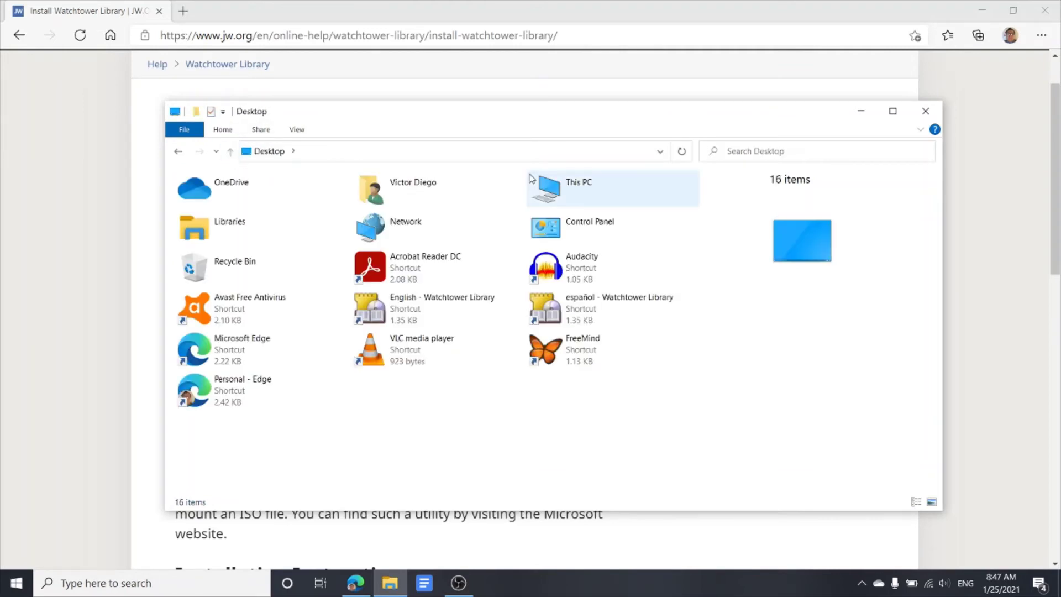
{"action": "double_click", "coordinate": [556, 191]}
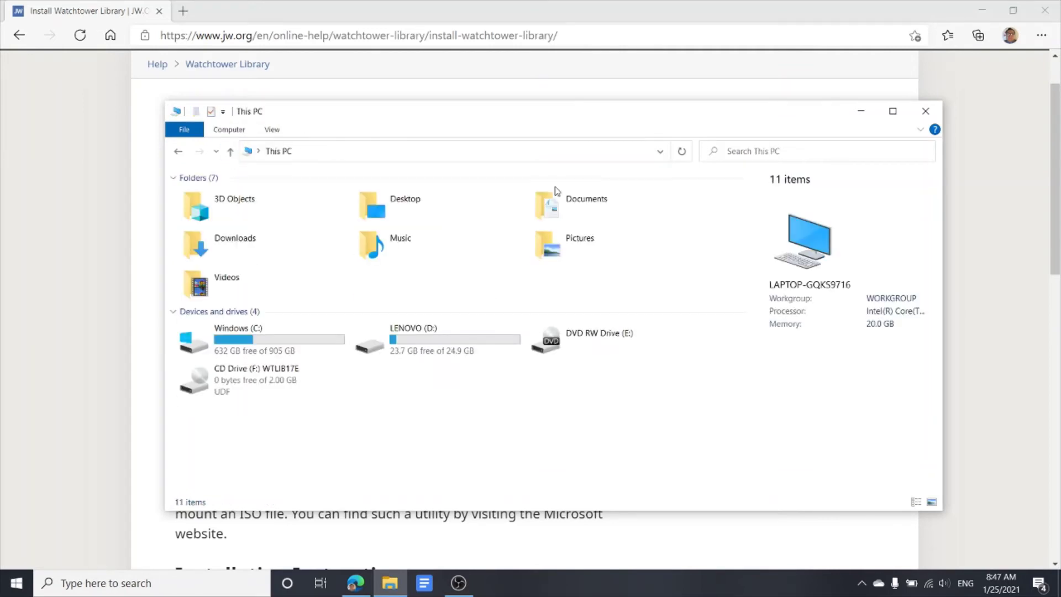
{"action": "left_click", "coordinate": [257, 380]}
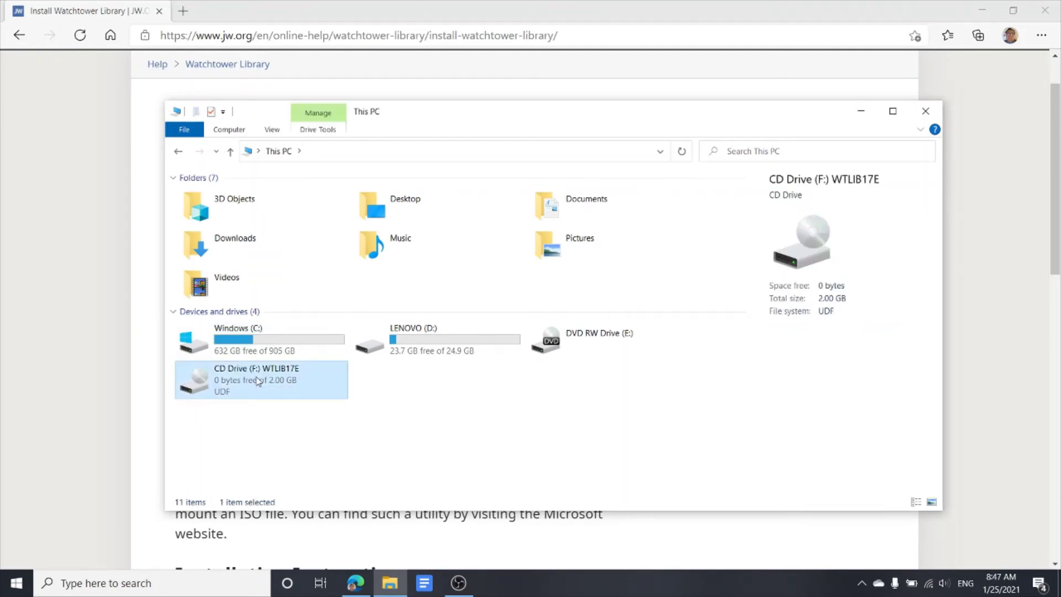
{"action": "right_click", "coordinate": [257, 380]}
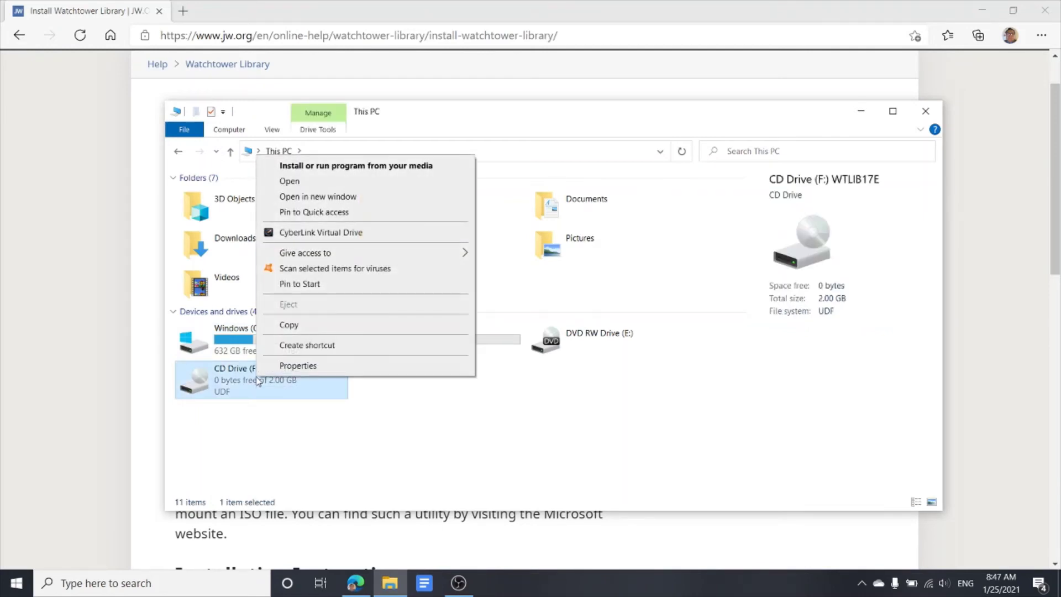
{"action": "left_click", "coordinate": [308, 182]}
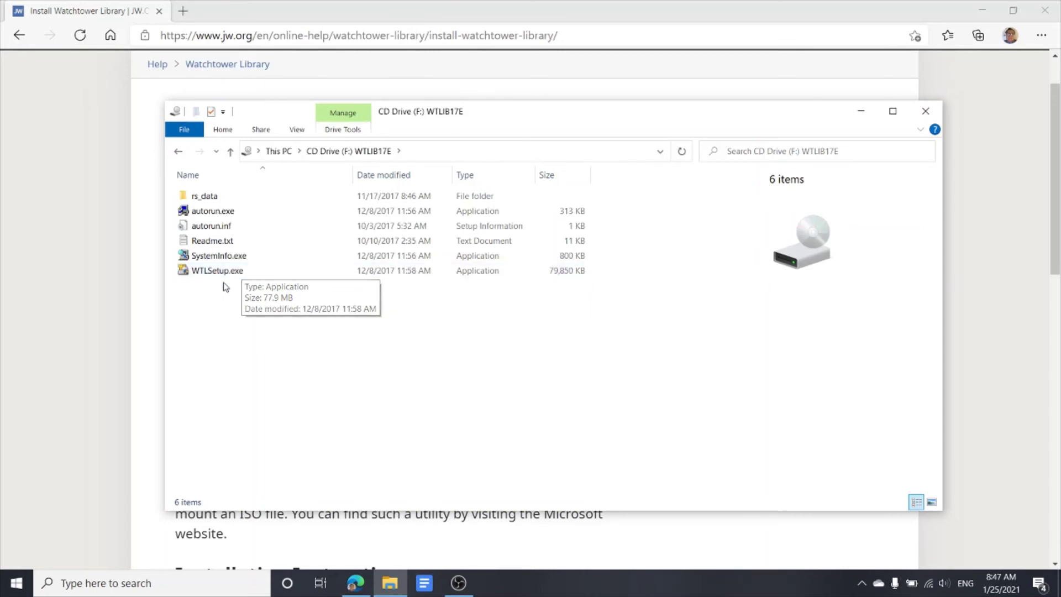
{"action": "double_click", "coordinate": [236, 277]}
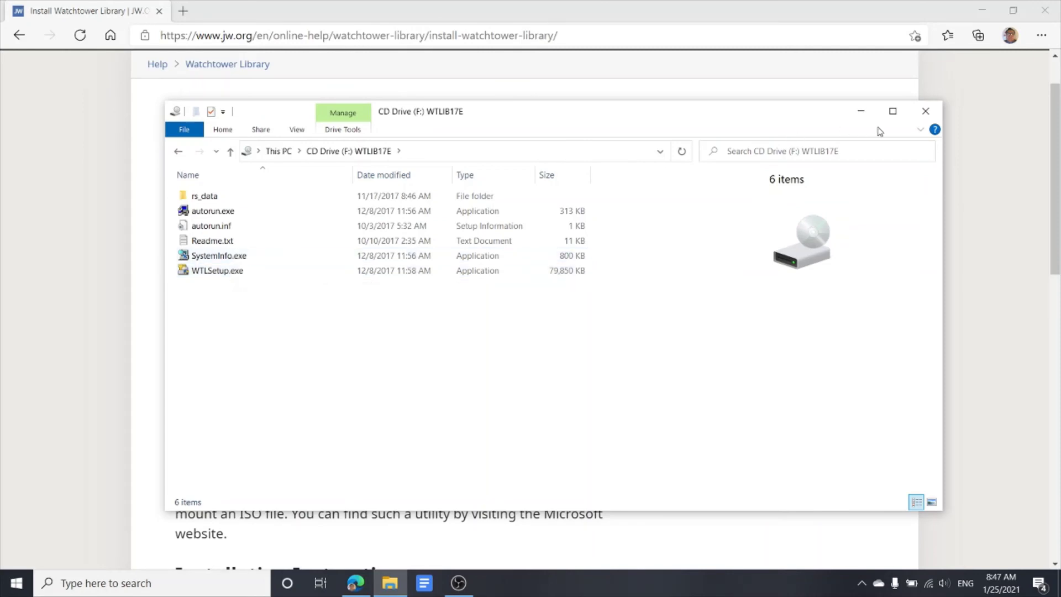
{"action": "left_click", "coordinate": [927, 112]}
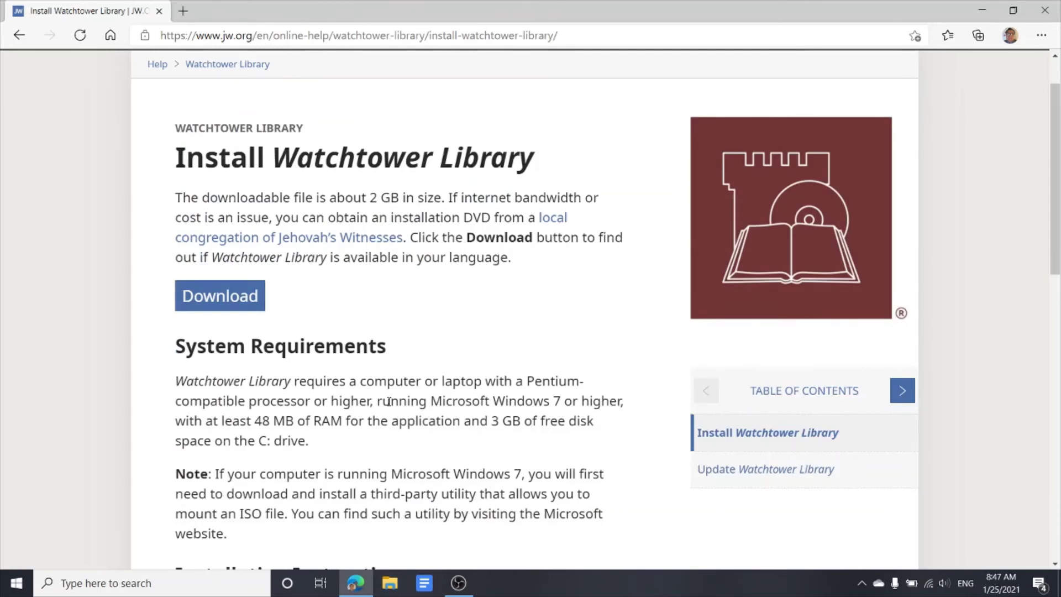
Browse the Start menu app list, close it, and minimize Edge to reveal the desktop
{"action": "left_click", "coordinate": [20, 586]}
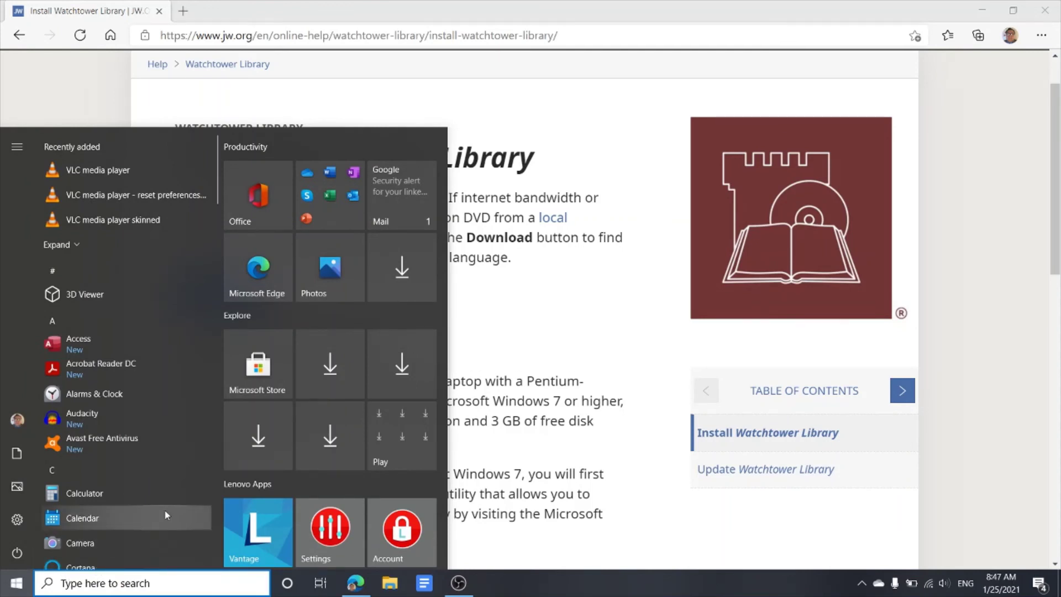
{"action": "scroll", "coordinate": [164, 509], "scroll_direction": "down", "scroll_amount": 5}
{"action": "scroll", "coordinate": [165, 509], "scroll_direction": "down", "scroll_amount": 1}
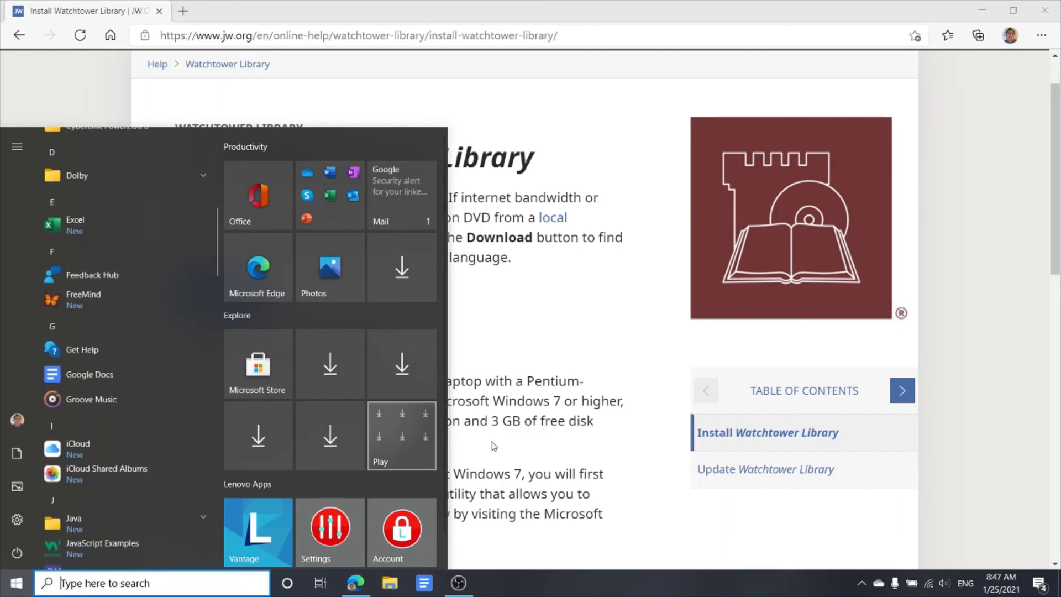
{"action": "left_click", "coordinate": [546, 449]}
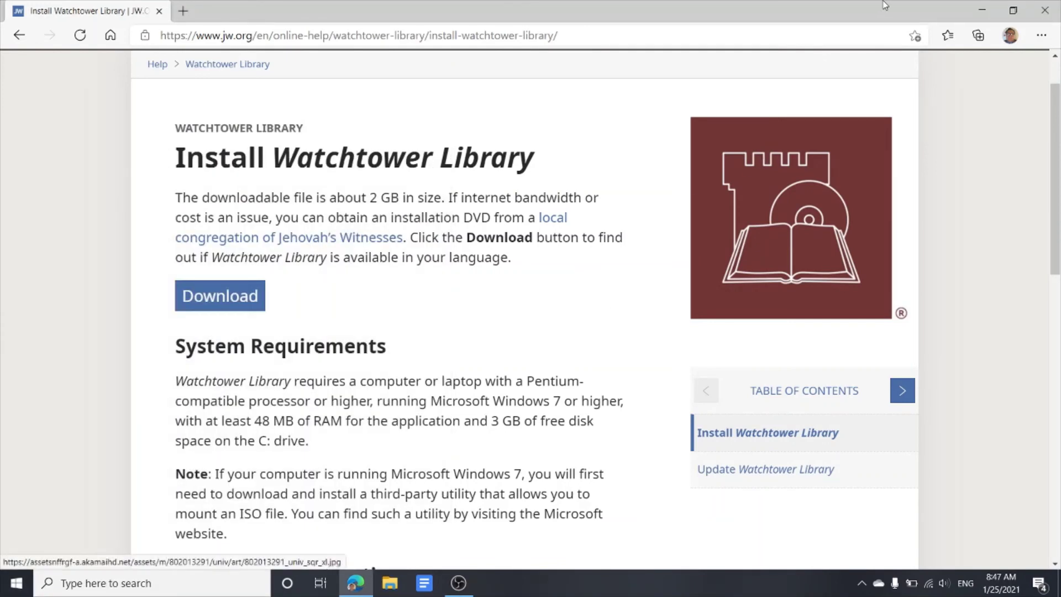
{"action": "left_click", "coordinate": [983, 8]}
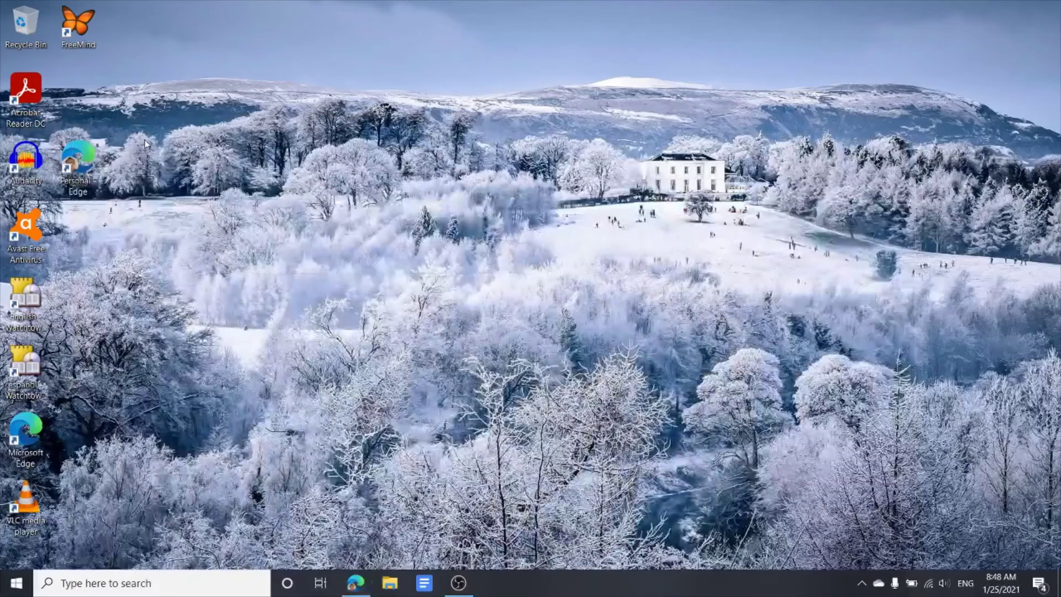
Launch English Watchtower Library, run Help > Check For Updates, acknowledge no updates, and close it
{"action": "double_click", "coordinate": [25, 304]}
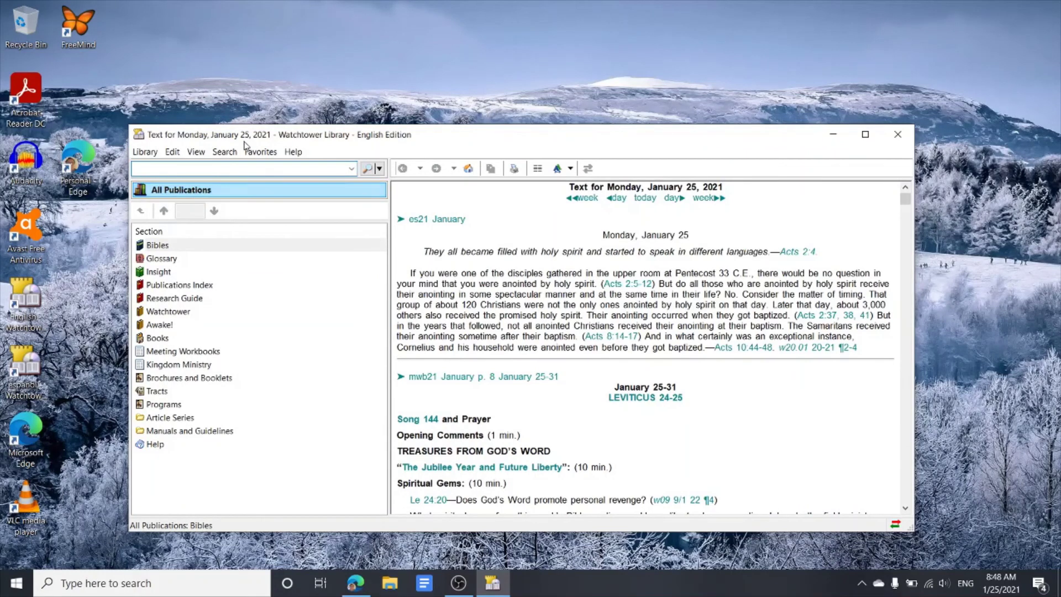
{"action": "left_click", "coordinate": [288, 153]}
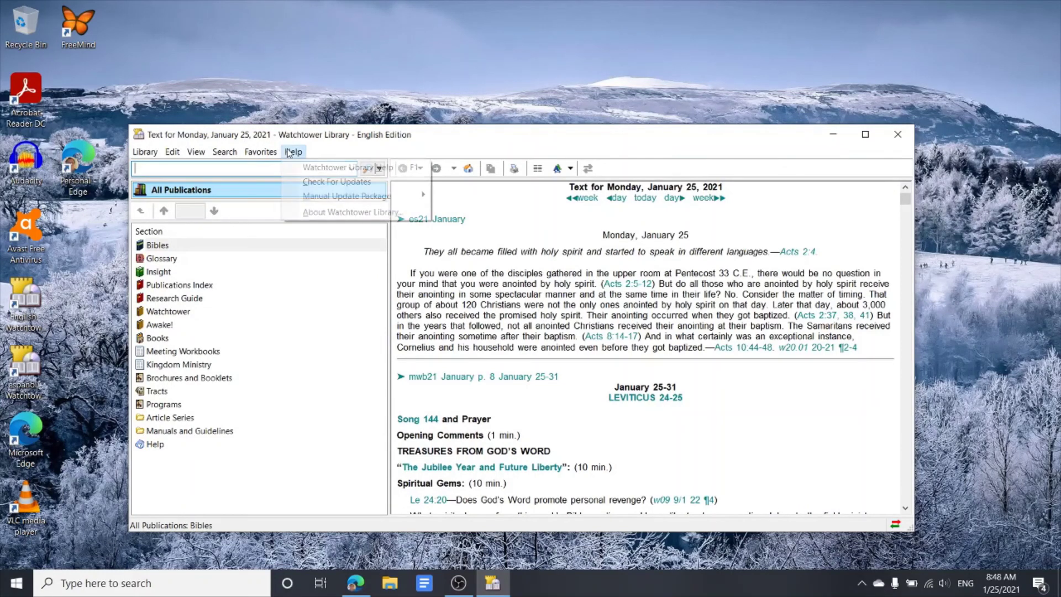
{"action": "left_click", "coordinate": [332, 185]}
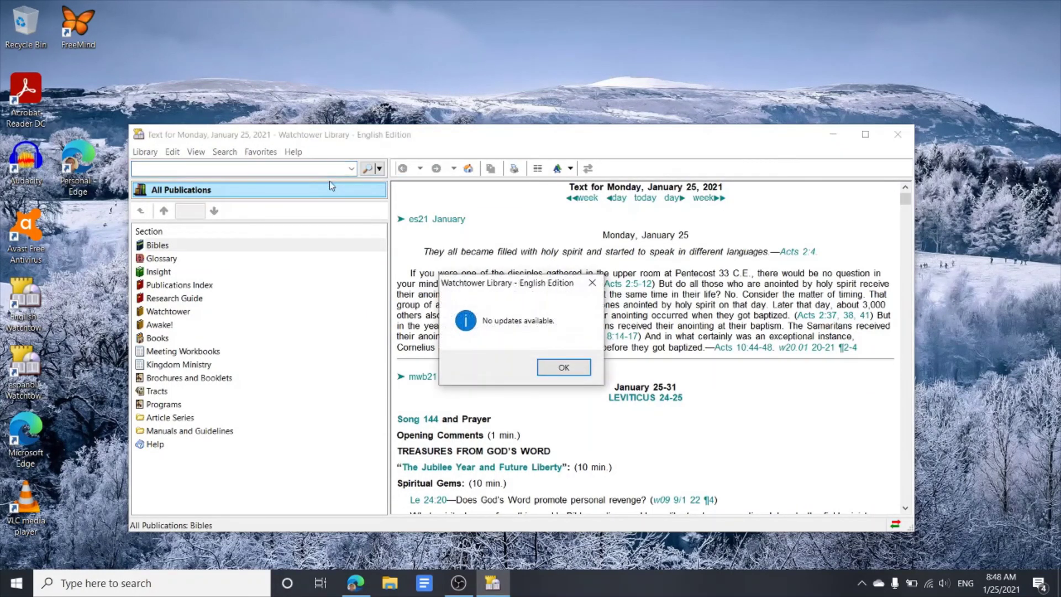
{"action": "left_click", "coordinate": [562, 365]}
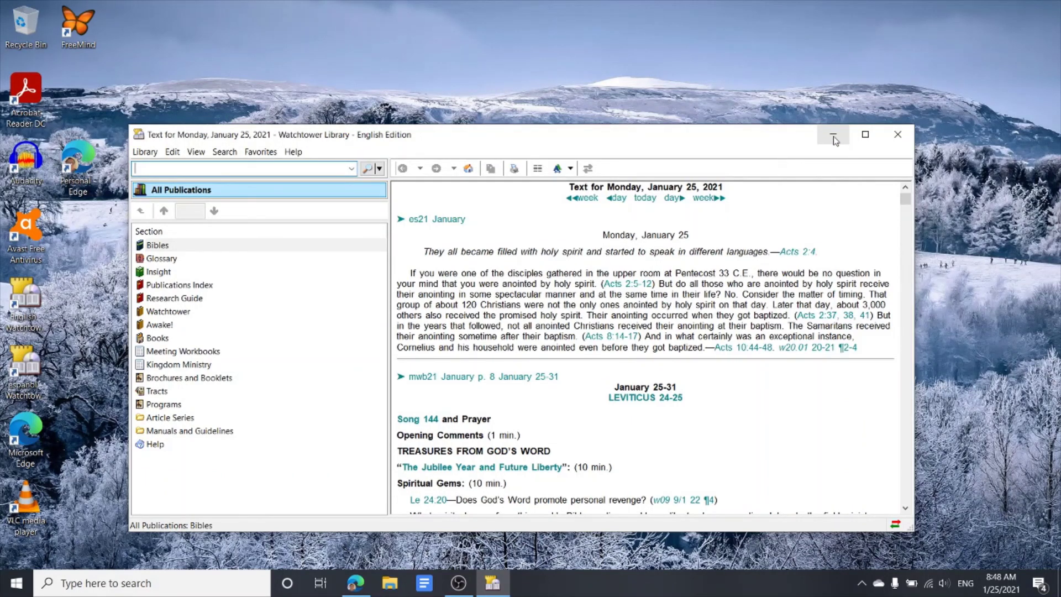
{"action": "left_click", "coordinate": [898, 138]}
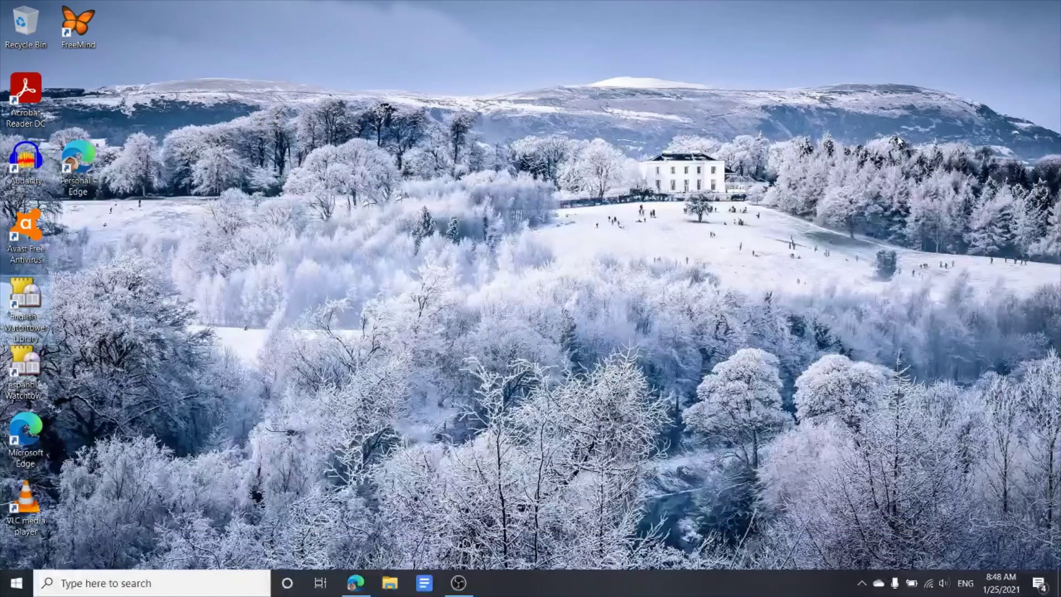